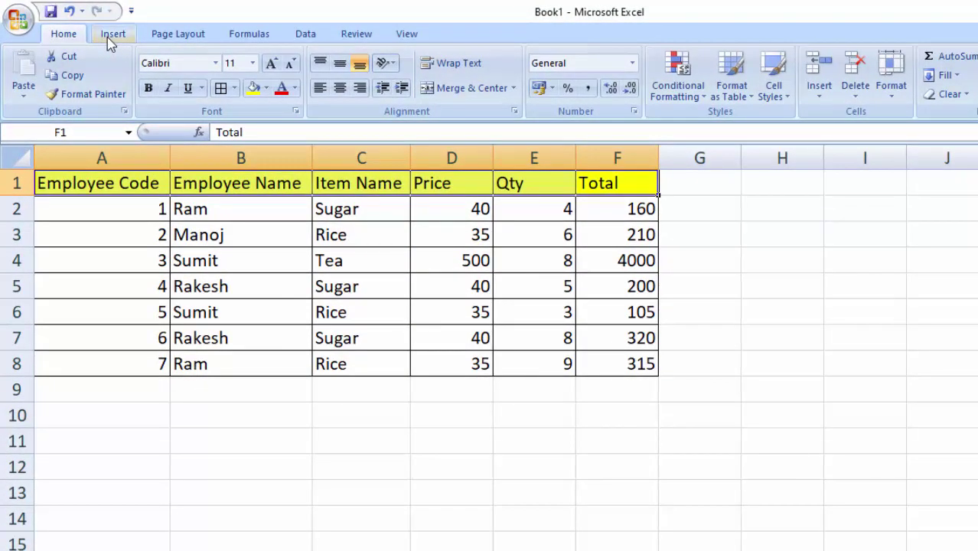
Step: From the Insert tab, select the employee table A1:F8 and open the PivotTable dropdown
{"action": "left_click", "coordinate": [112, 34]}
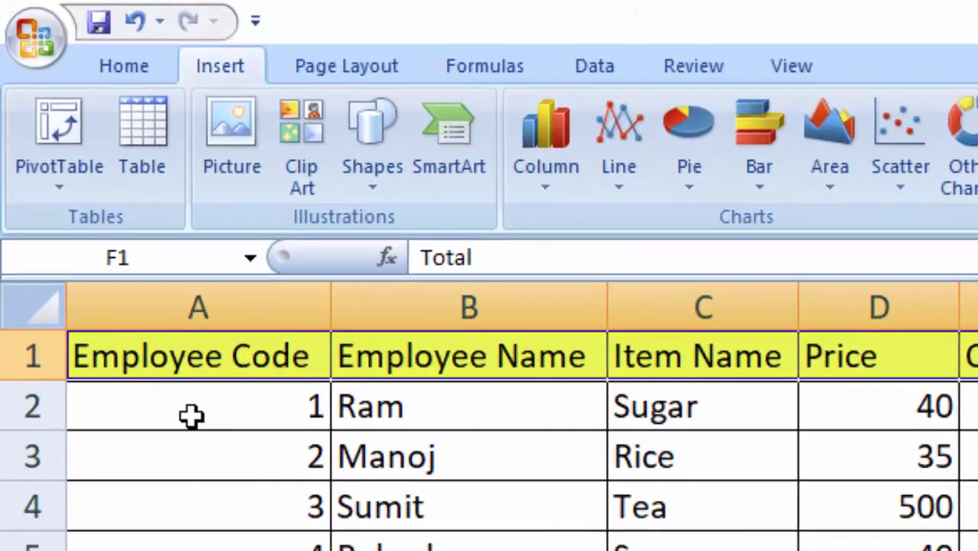
{"action": "left_click_drag", "start_coordinate": [157, 281], "coordinate": [371, 283]}
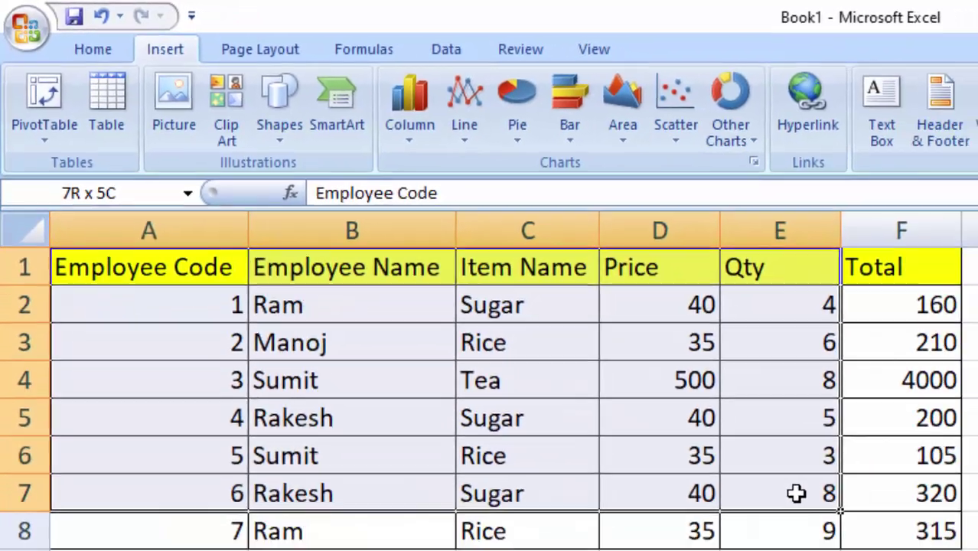
{"action": "mouse_move", "coordinate": [484, 395]}
{"action": "left_mouse_down"}
{"action": "mouse_move", "coordinate": [796, 481]}
{"action": "mouse_move", "coordinate": [775, 482]}
{"action": "left_mouse_up"}
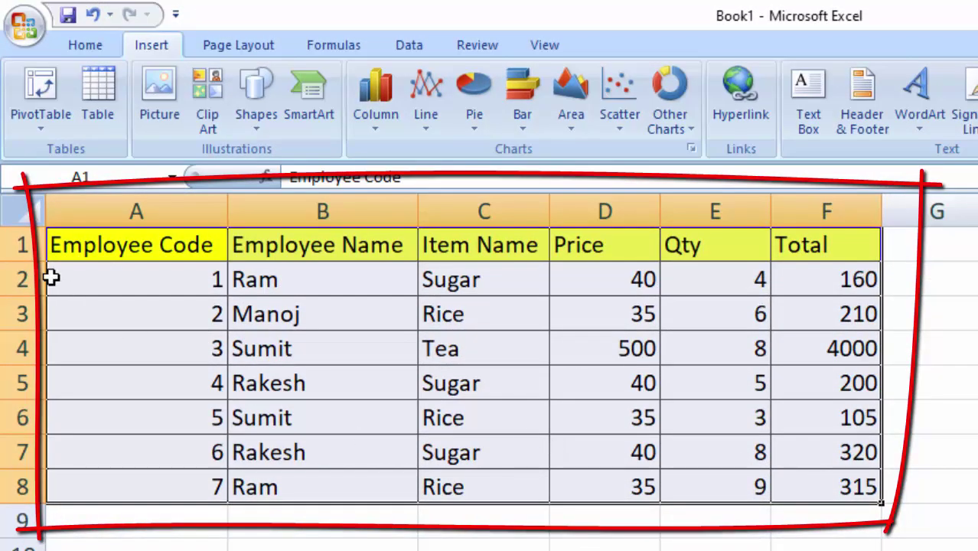
{"action": "left_click", "coordinate": [39, 130]}
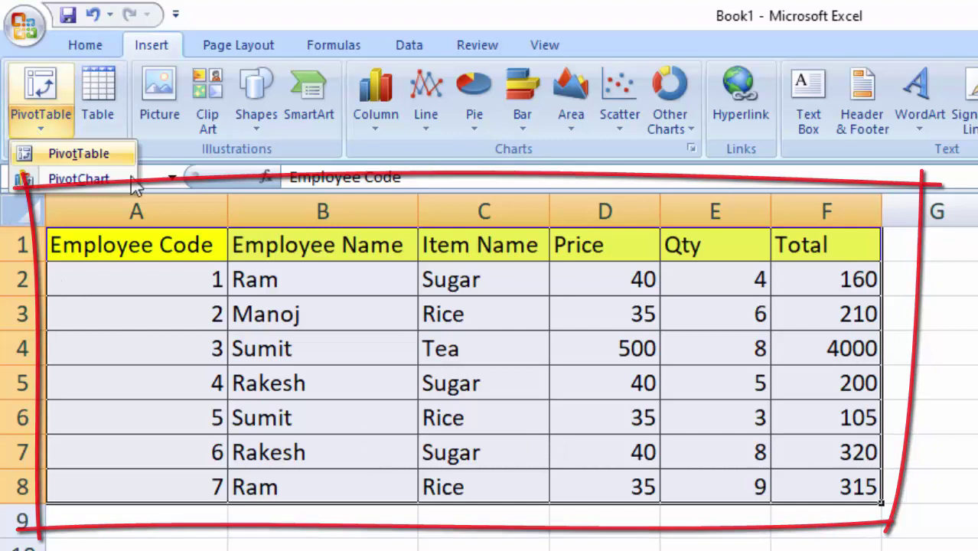
Step: Create a PivotTable from Sheet1!$A$1:$F$8, placing it on a new worksheet
{"action": "left_click", "coordinate": [77, 162]}
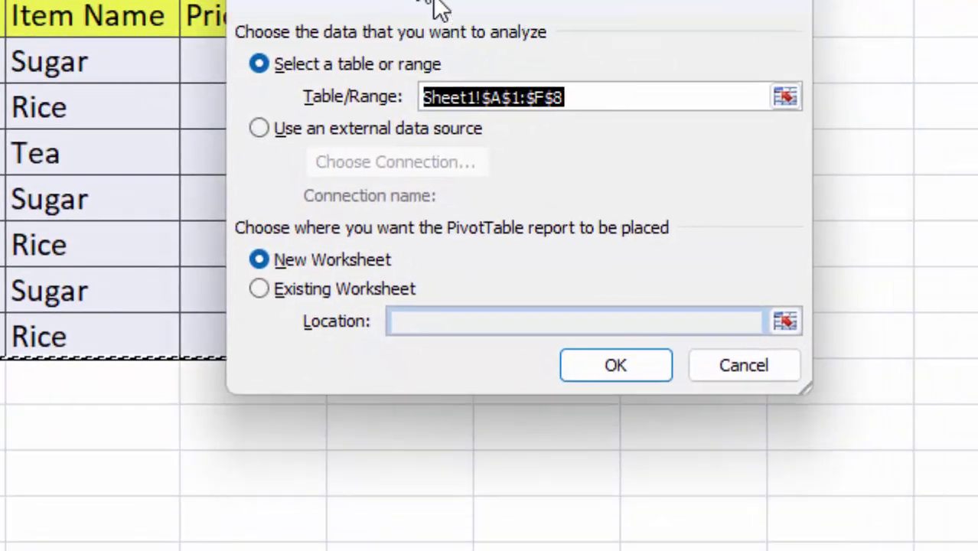
{"action": "left_click_drag", "start_coordinate": [516, 103], "coordinate": [396, 0]}
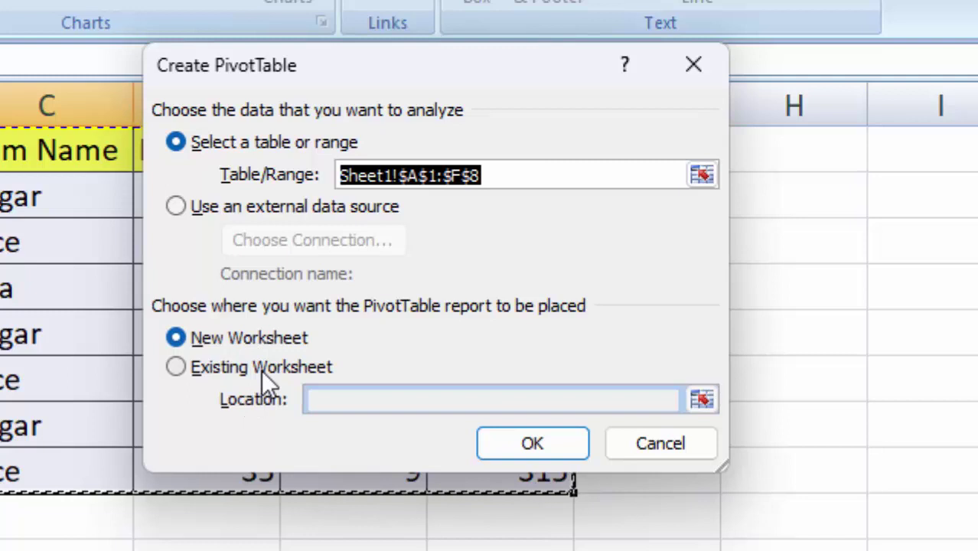
{"action": "left_click", "coordinate": [261, 369]}
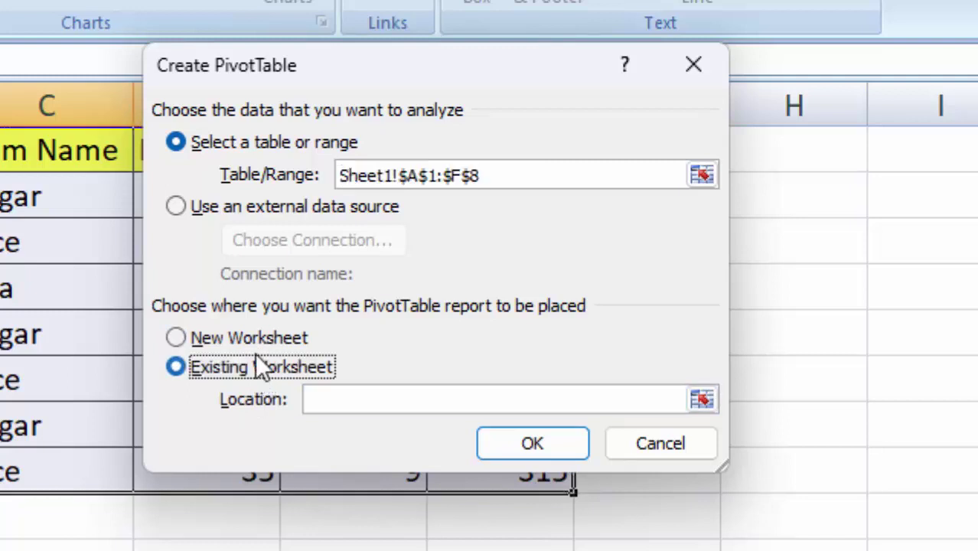
{"action": "left_click", "coordinate": [251, 338]}
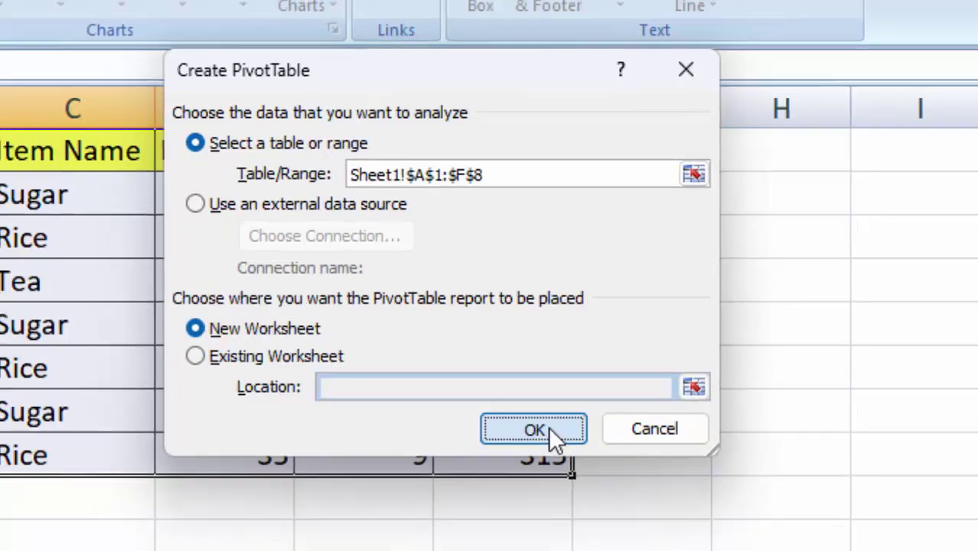
{"action": "left_click", "coordinate": [550, 443]}
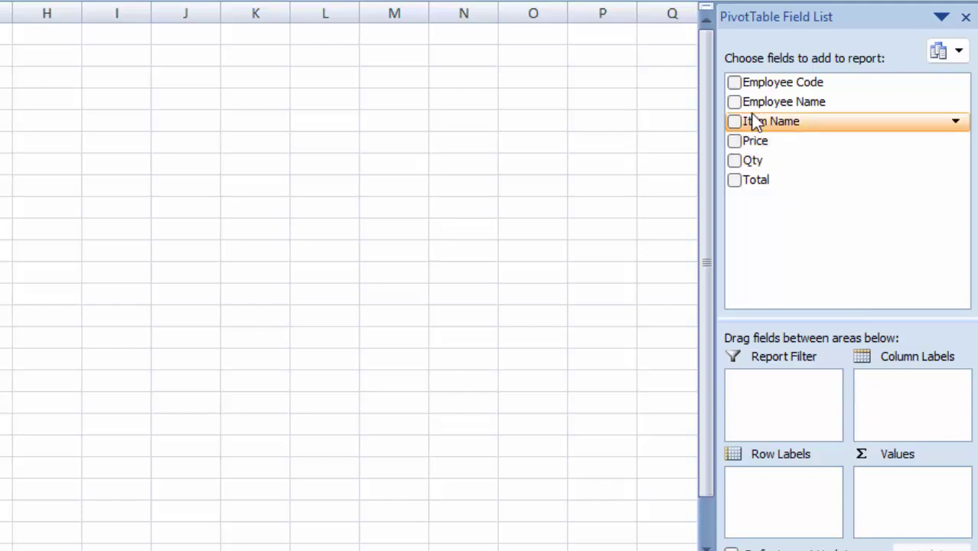
{"action": "mouse_move", "coordinate": [784, 102]}
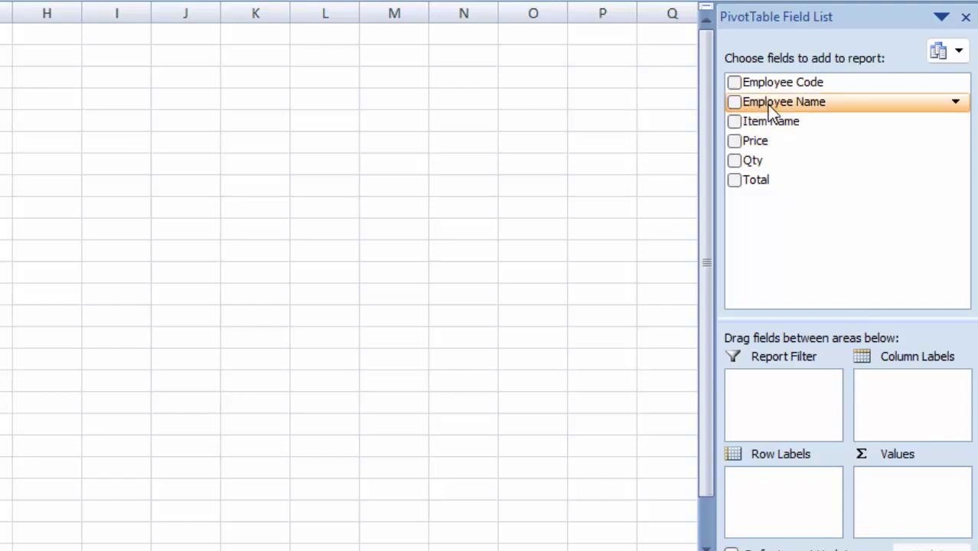
Step: Put the Employee Name field in the Report Filter area so row 1 shows (All)
{"action": "left_click_drag", "start_coordinate": [769, 106], "coordinate": [788, 407]}
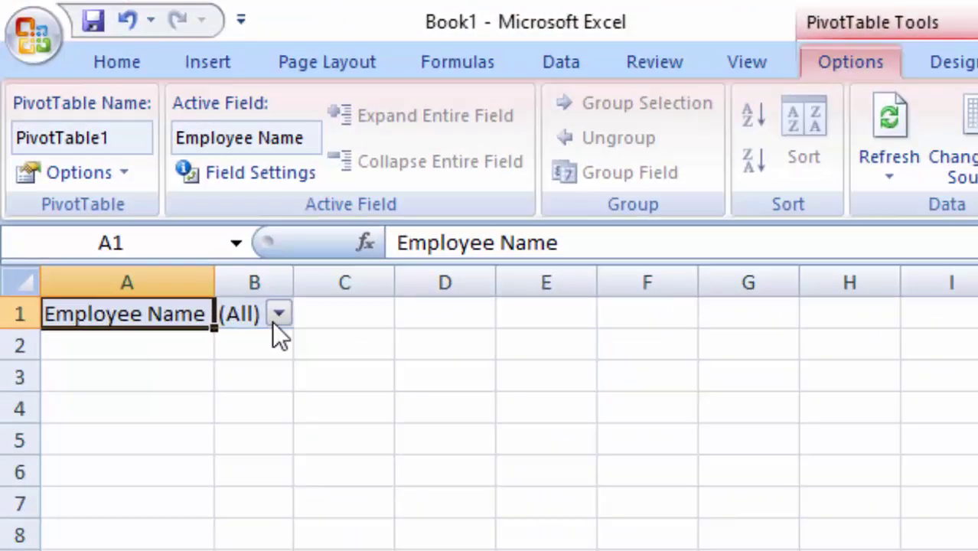
Step: Set the Employee Name filter to one employee after briefly applying a different one
{"action": "left_click", "coordinate": [222, 252]}
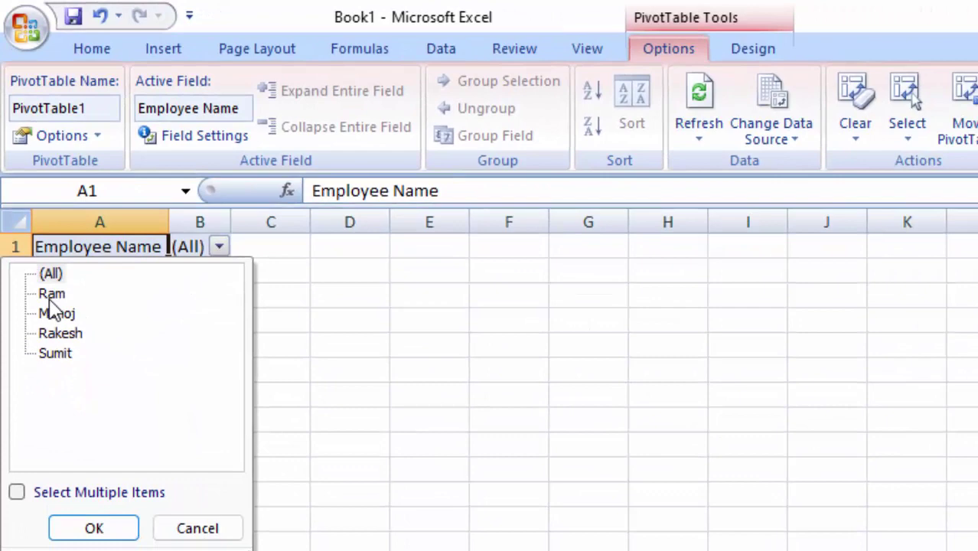
{"action": "left_click", "coordinate": [51, 294]}
{"action": "left_click", "coordinate": [92, 530]}
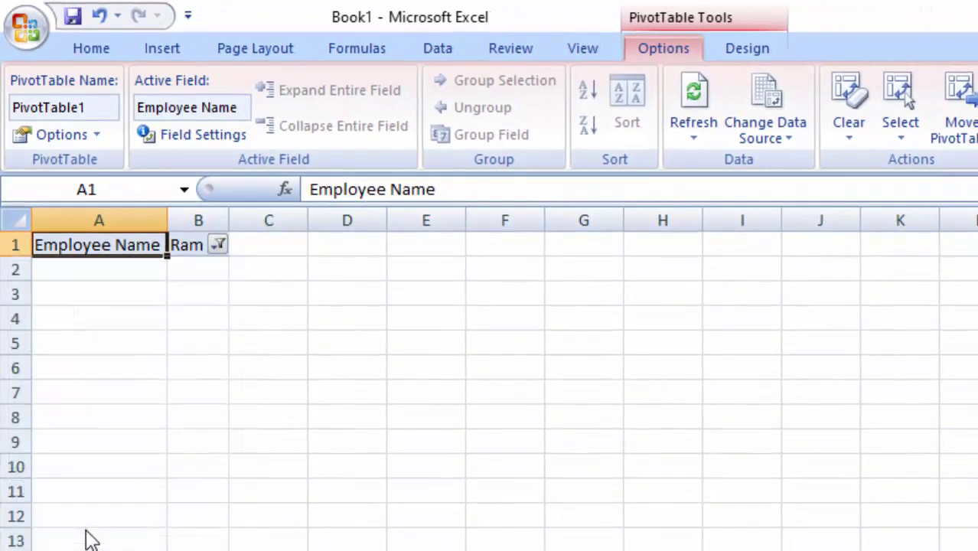
{"action": "left_click", "coordinate": [218, 247]}
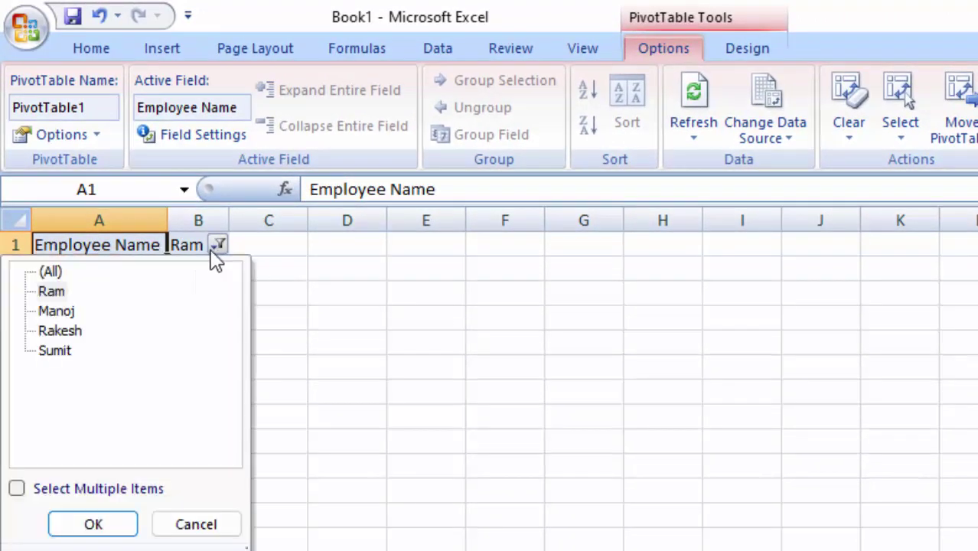
{"action": "left_click", "coordinate": [80, 337]}
{"action": "left_click", "coordinate": [83, 526]}
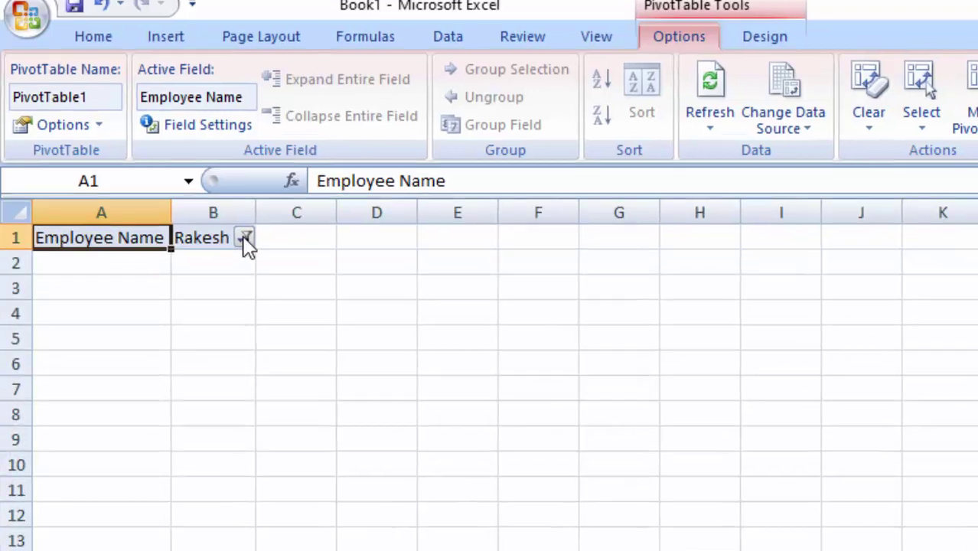
{"action": "left_click", "coordinate": [240, 245]}
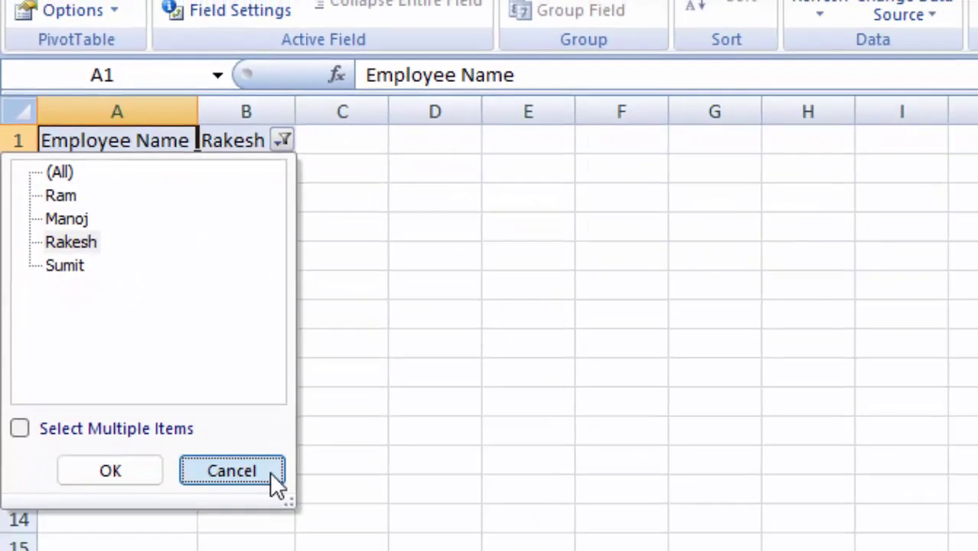
{"action": "left_click", "coordinate": [317, 514]}
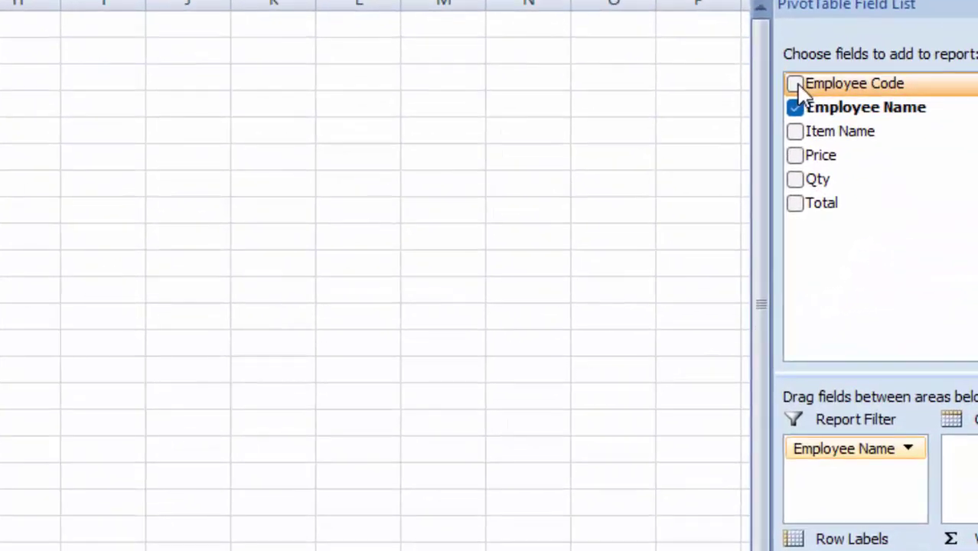
Step: Add Item Name as rows and sum Employee Code, Price and Qty (Sugar: 10, 80, 13)
{"action": "left_click", "coordinate": [795, 84]}
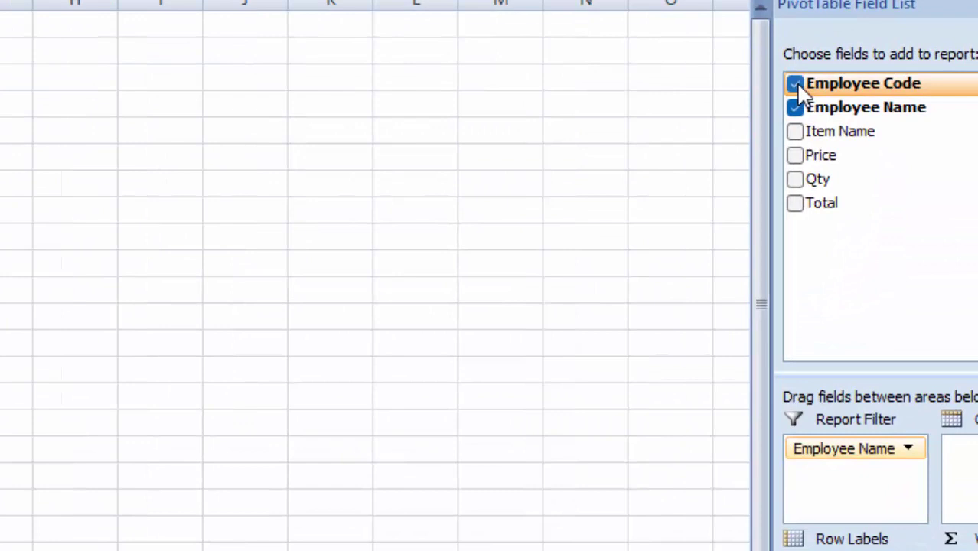
{"action": "left_click", "coordinate": [795, 132]}
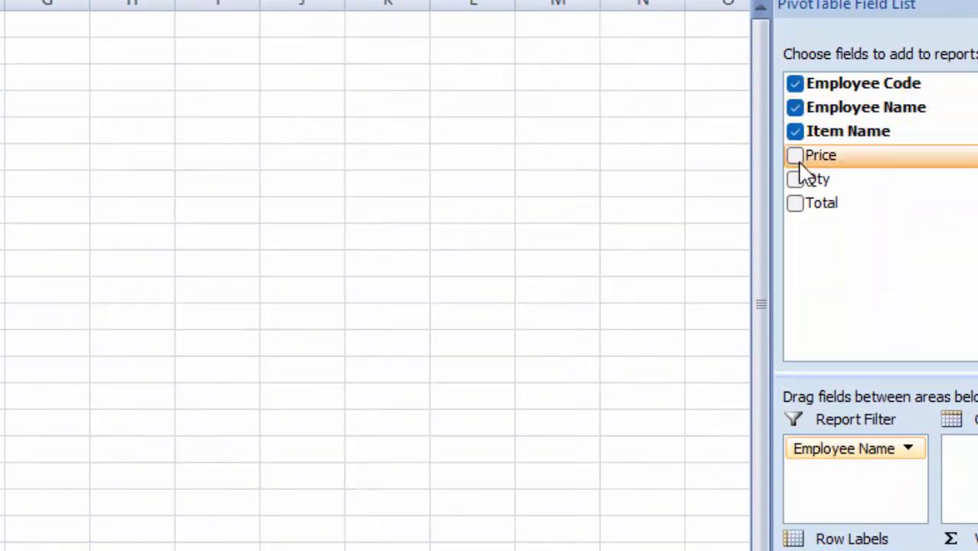
{"action": "left_click", "coordinate": [796, 157]}
{"action": "left_click", "coordinate": [796, 180]}
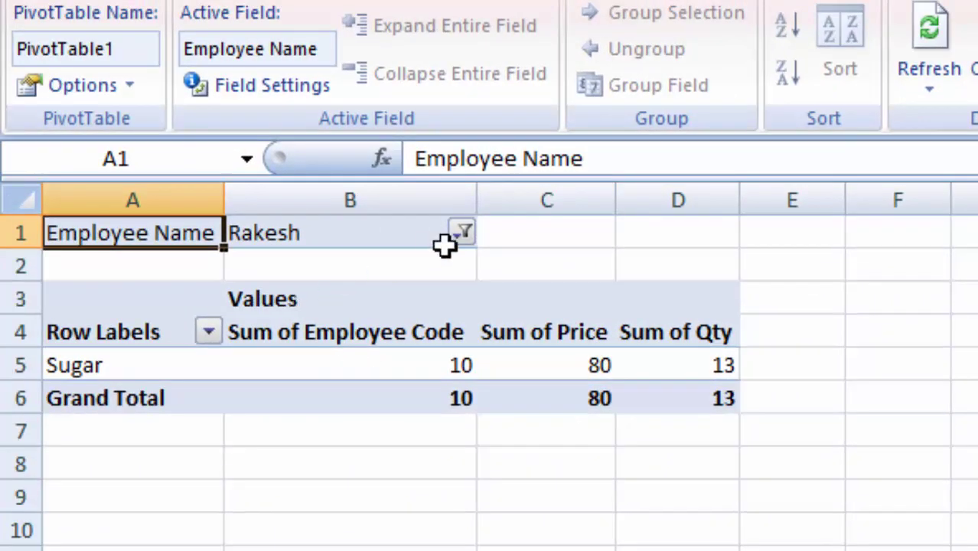
Step: Switch the Employee Name filter to another employee, showing Rice and Sugar rows
{"action": "left_click", "coordinate": [458, 234]}
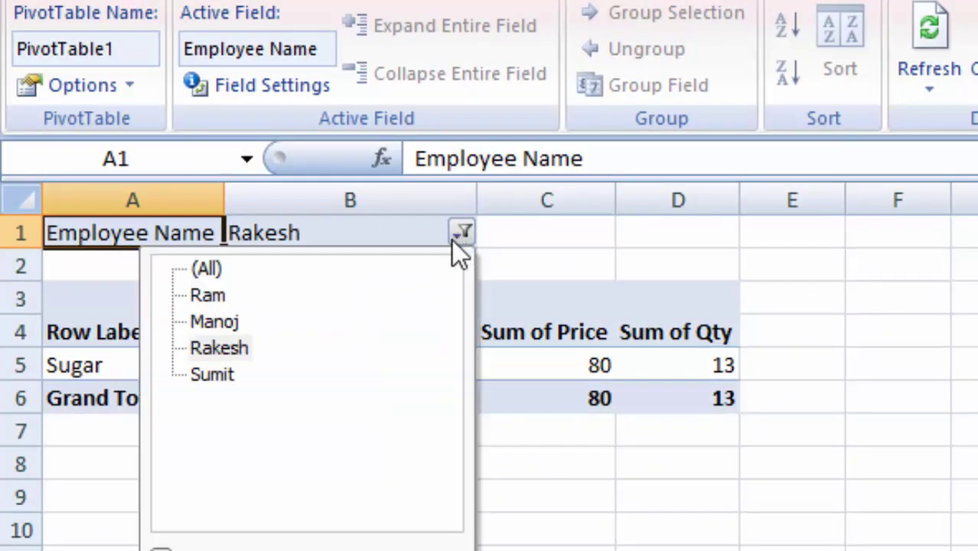
{"action": "left_click", "coordinate": [204, 294]}
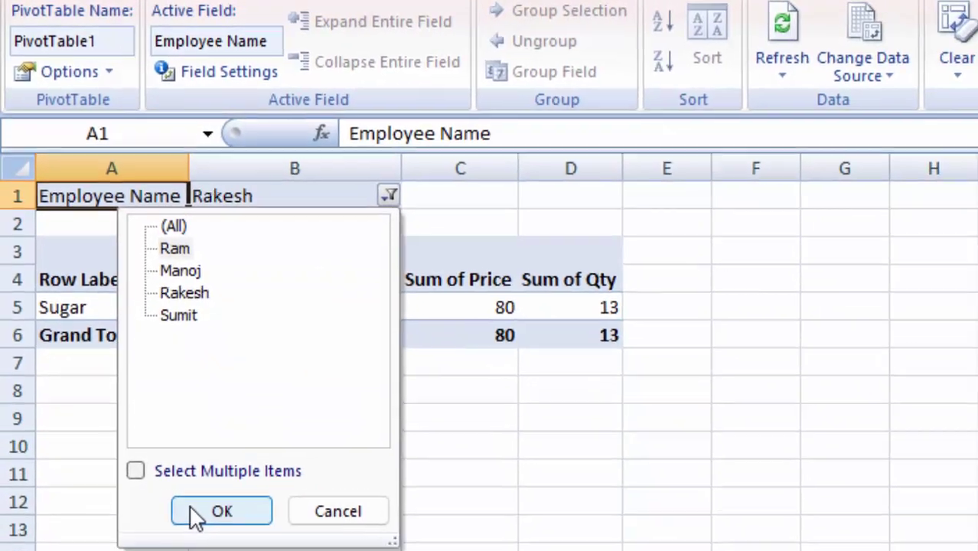
{"action": "left_click", "coordinate": [193, 511]}
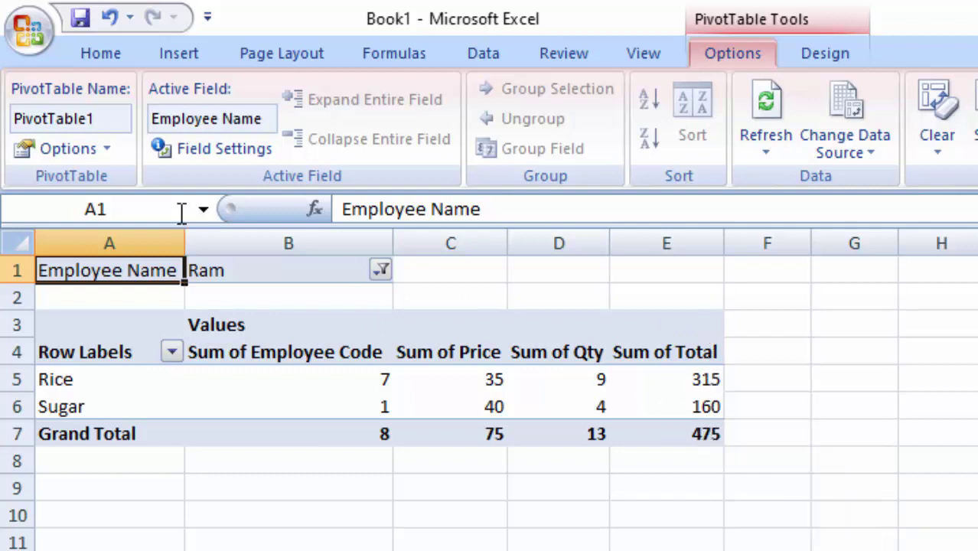
Step: Refilter to a final employee via an intermediate pick, then check the 4105 grand total in E7
{"action": "left_click", "coordinate": [381, 272]}
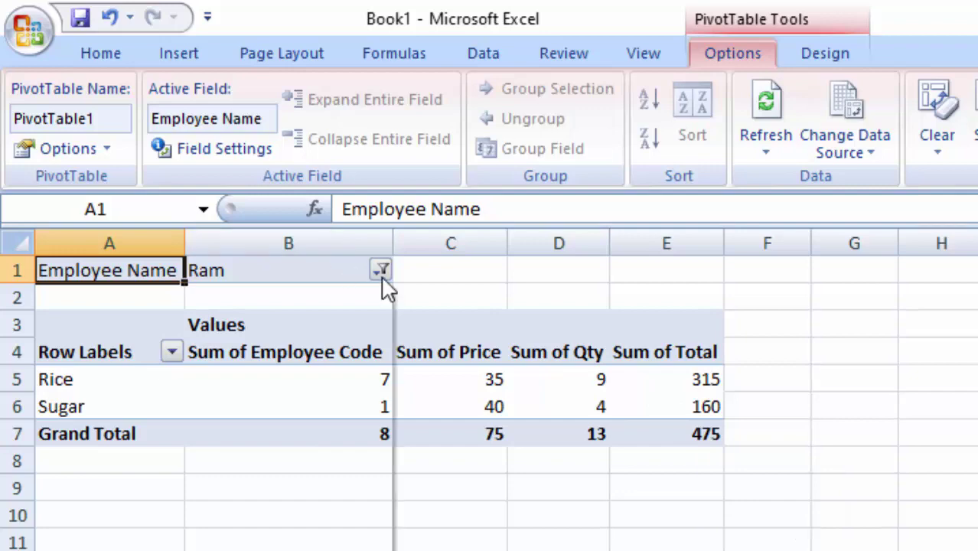
{"action": "left_click", "coordinate": [175, 345]}
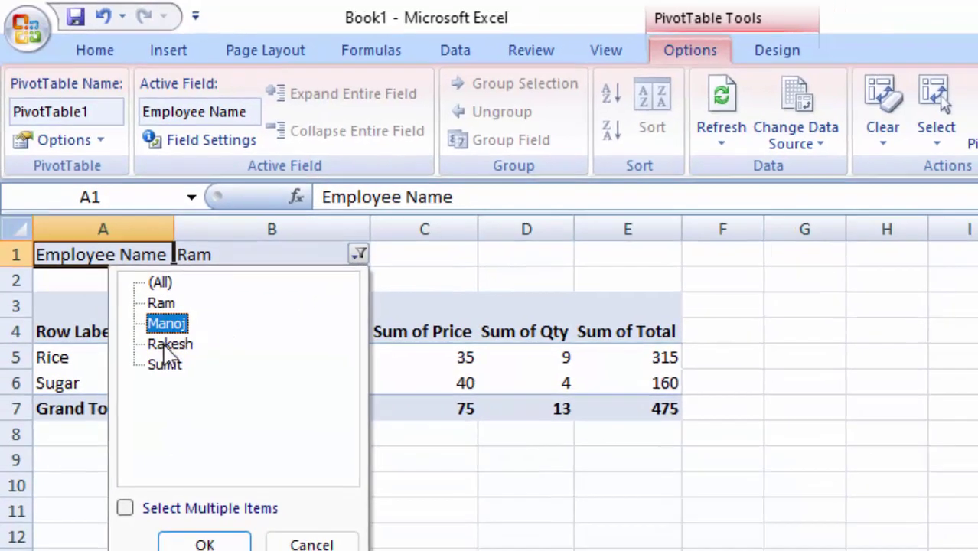
{"action": "left_click", "coordinate": [184, 509]}
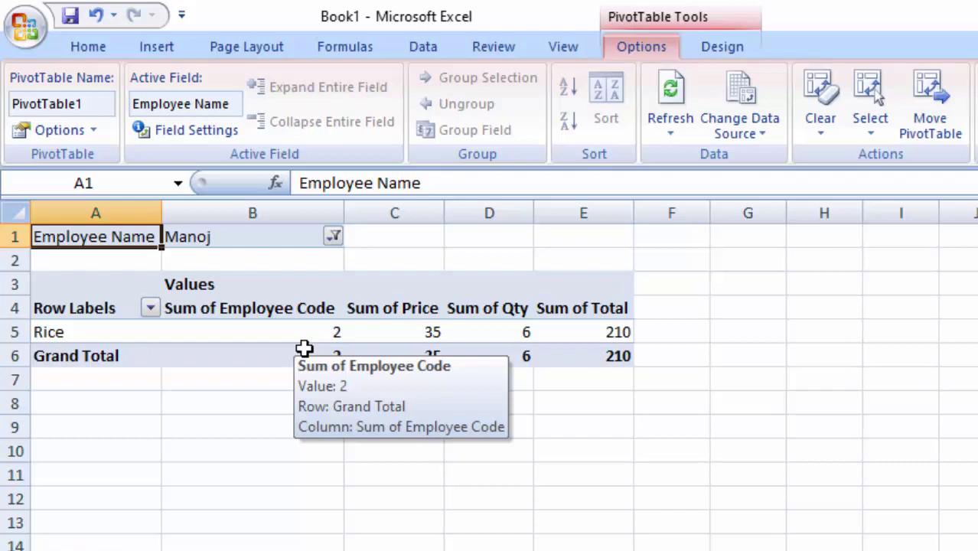
{"action": "left_click", "coordinate": [335, 238]}
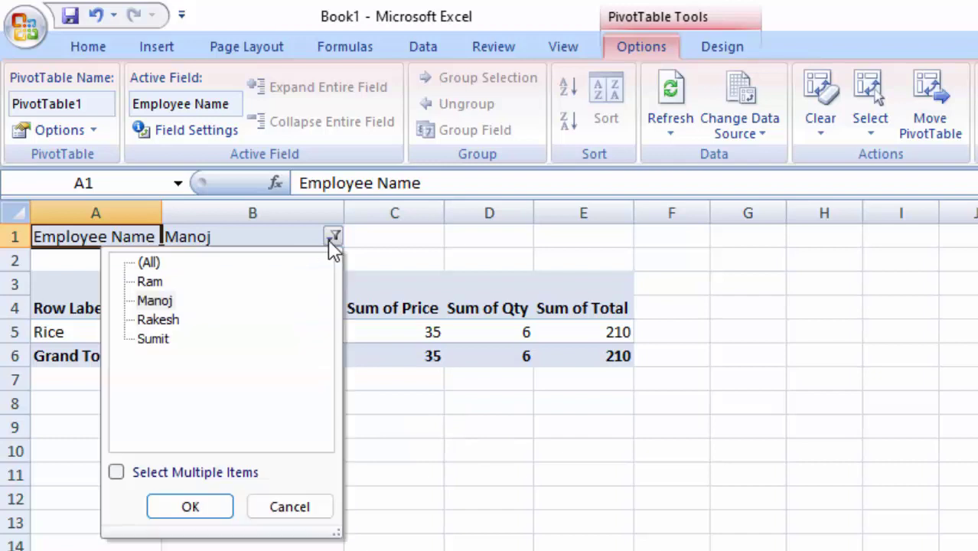
{"action": "left_click", "coordinate": [152, 339]}
{"action": "left_click", "coordinate": [190, 507]}
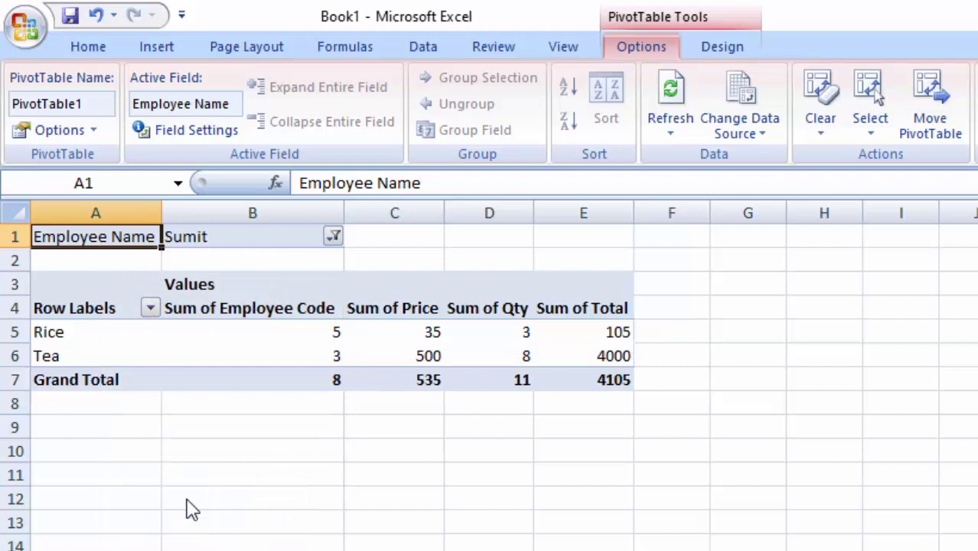
{"action": "left_click", "coordinate": [603, 376]}
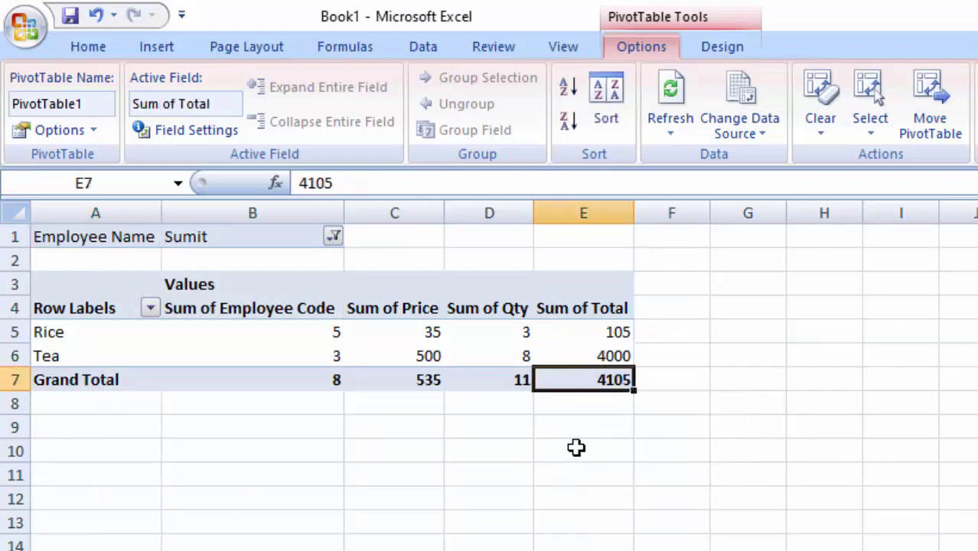